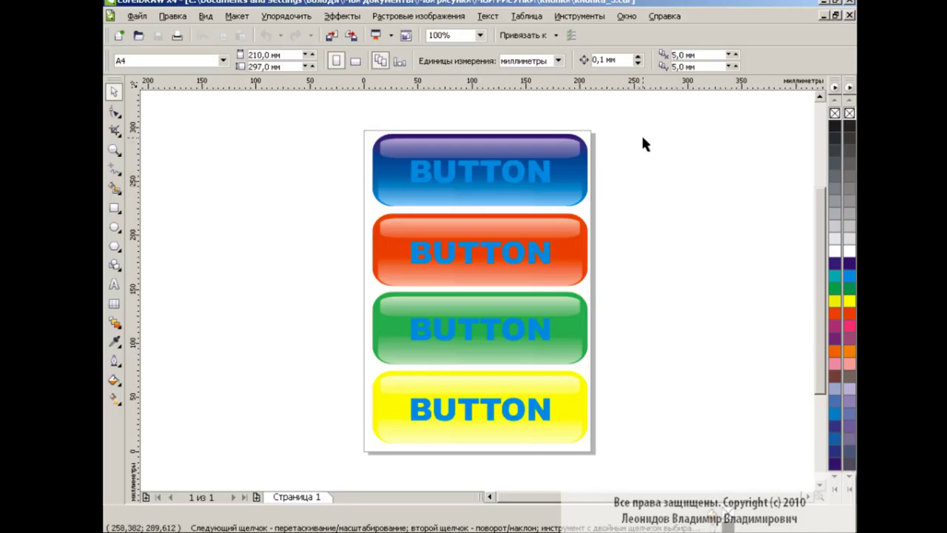
# Show the floating Internet toolbar and marquee-select the four parts of the blue top button
pyautogui.click(629, 18)
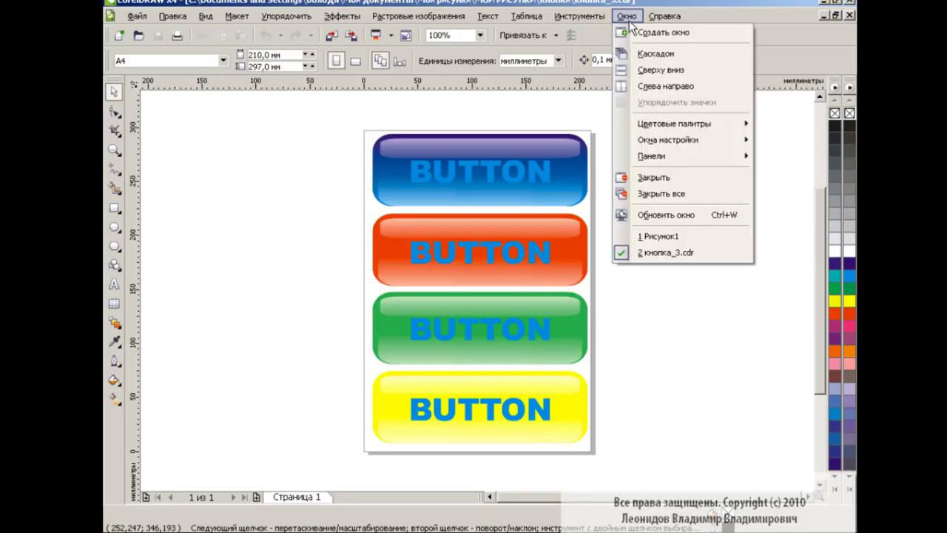
pyautogui.moveTo(652, 156)
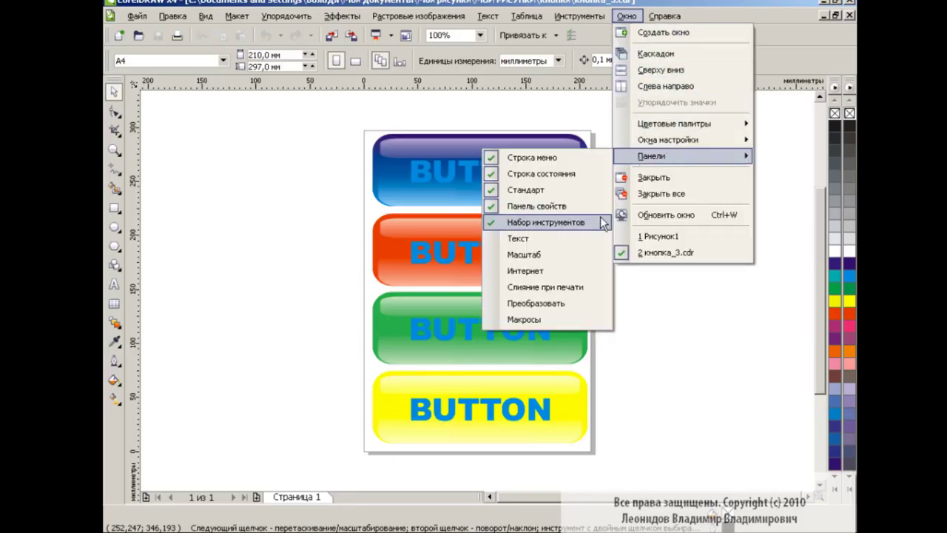
pyautogui.click(564, 270)
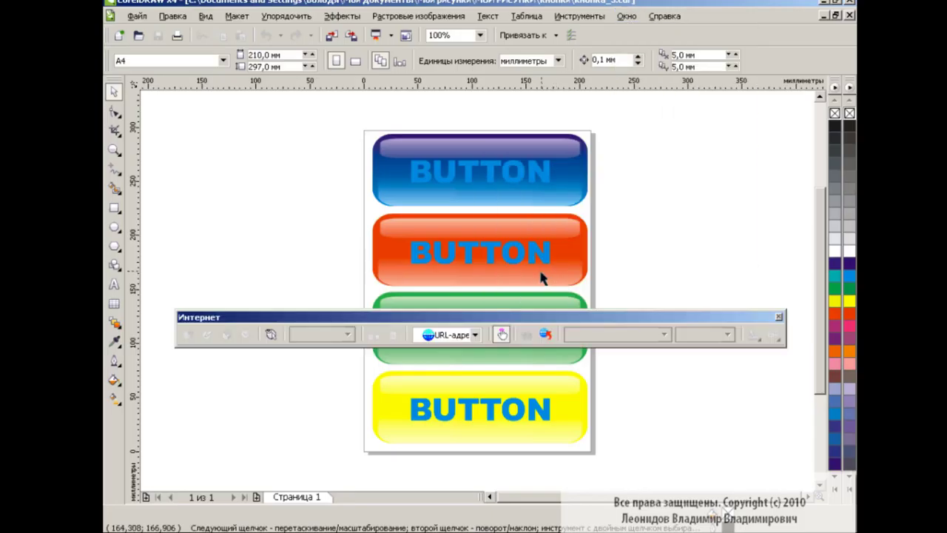
pyautogui.moveTo(509, 313); pyautogui.dragTo(517, 323)
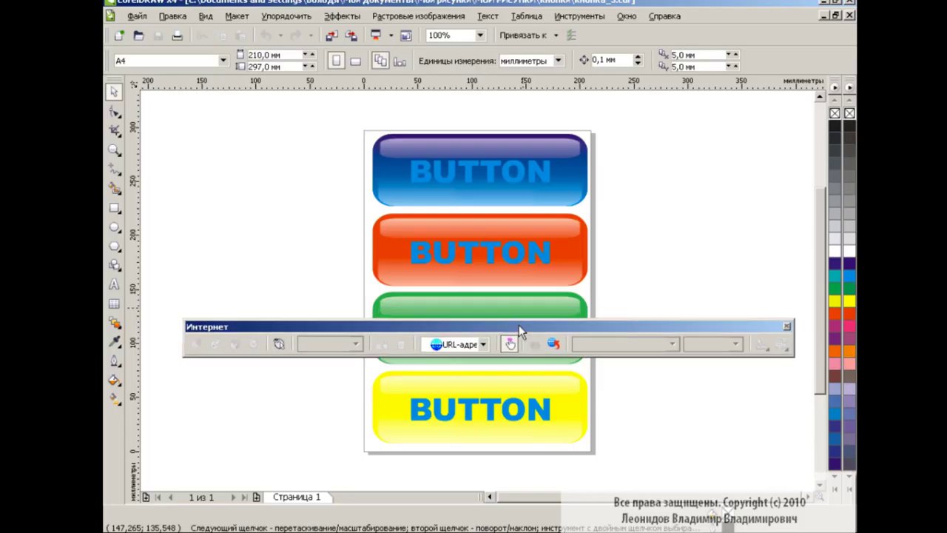
pyautogui.click(518, 159)
pyautogui.moveTo(345, 119); pyautogui.dragTo(608, 213)
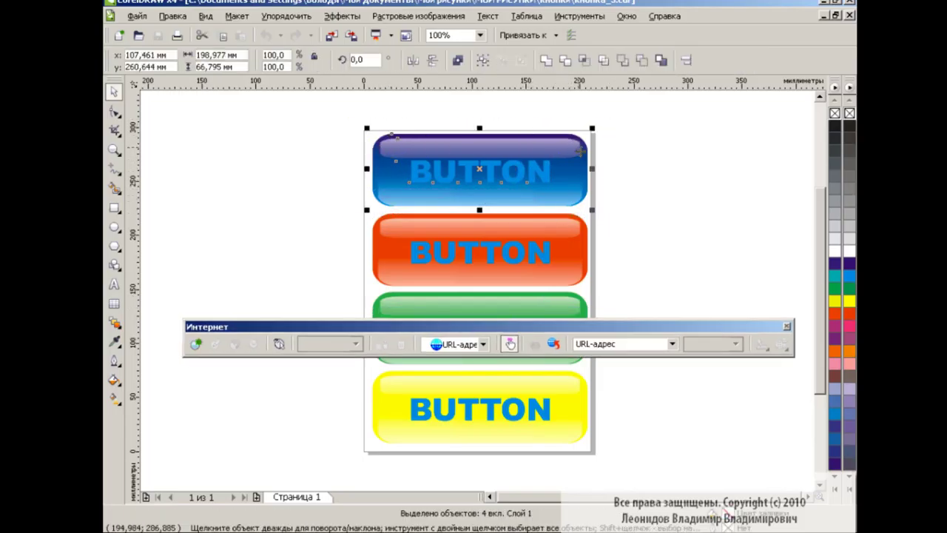
# Group the blue button's four objects, make the group a rollover, and turn on live preview
pyautogui.click(482, 60)
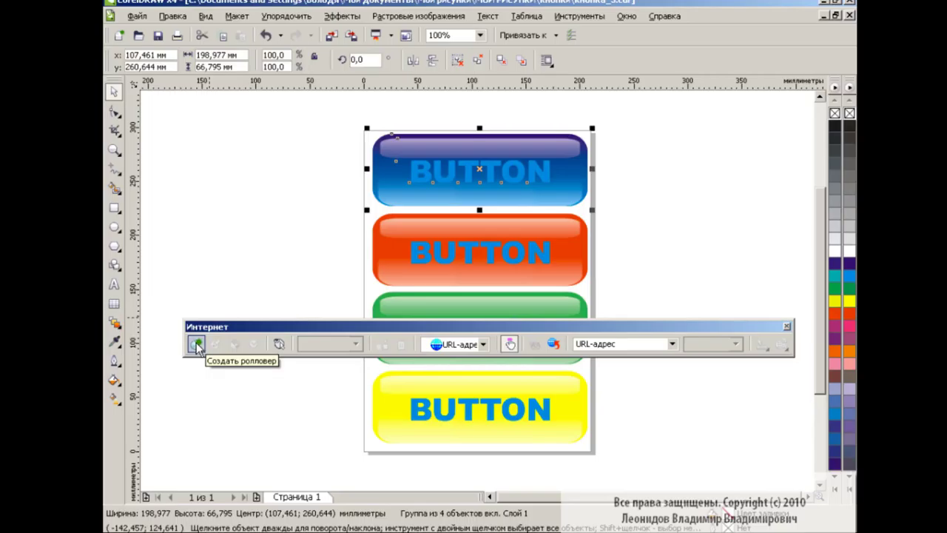
pyautogui.click(197, 344)
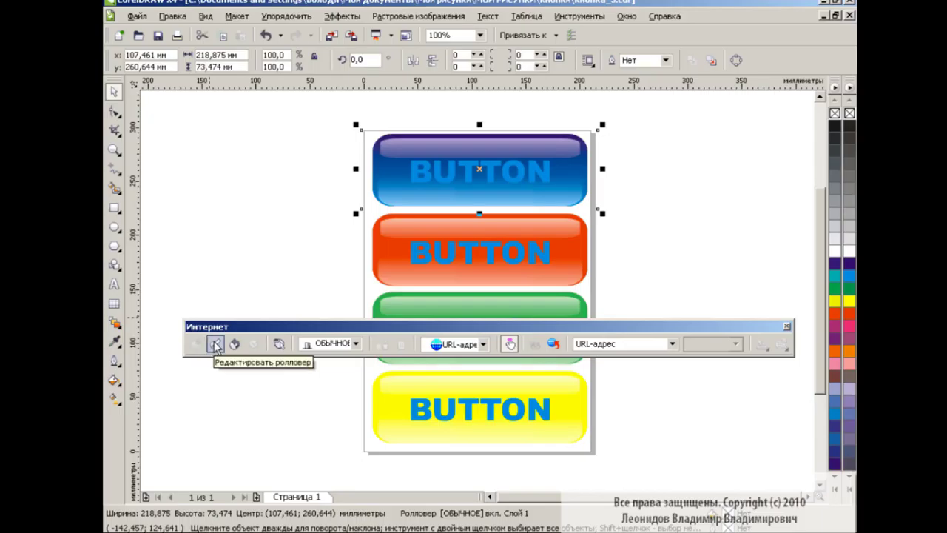
pyautogui.click(279, 344)
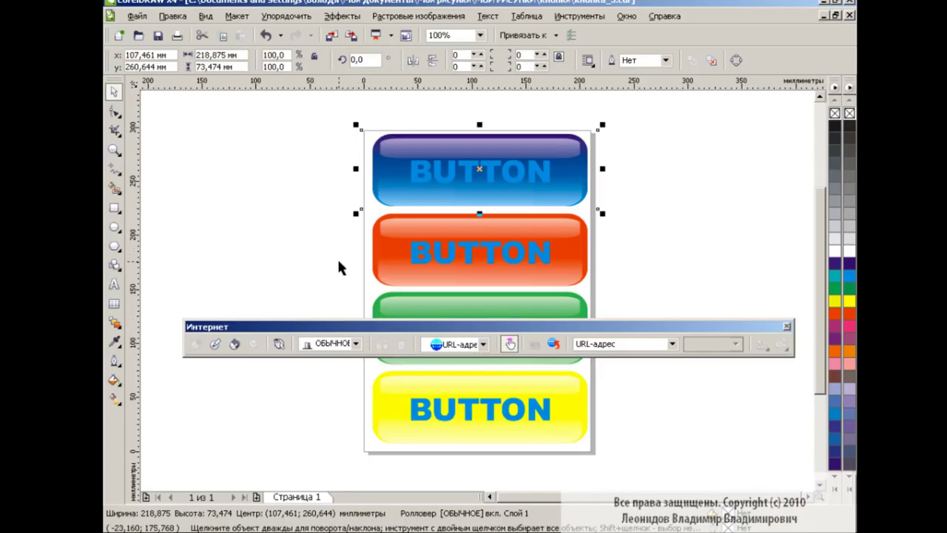
# Edit the rollover and scale its СВЕРХУ hover state down to 94.9%
pyautogui.click(214, 345)
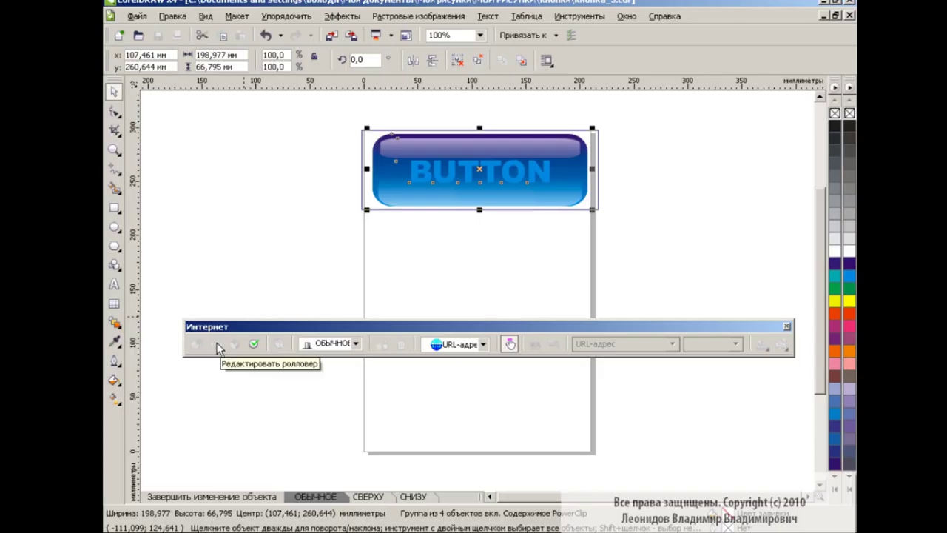
pyautogui.click(356, 344)
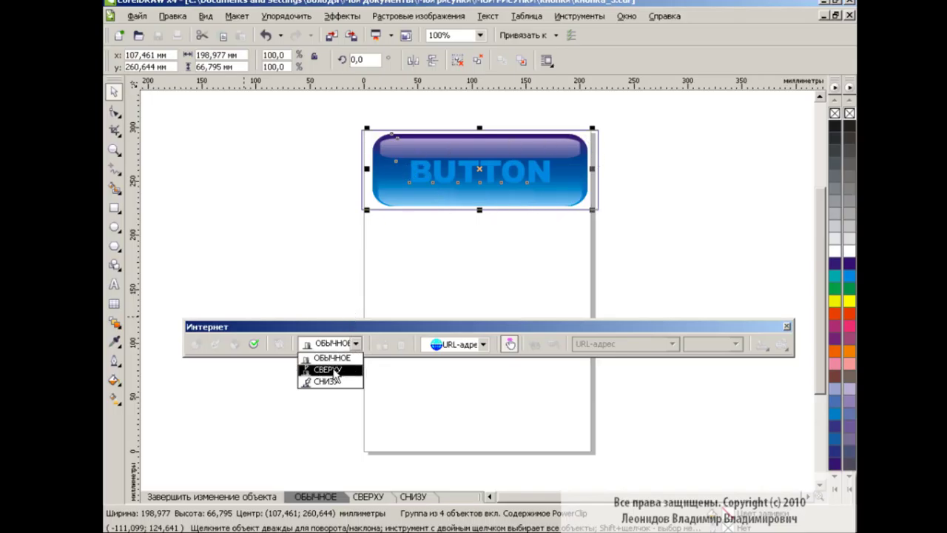
pyautogui.click(339, 370)
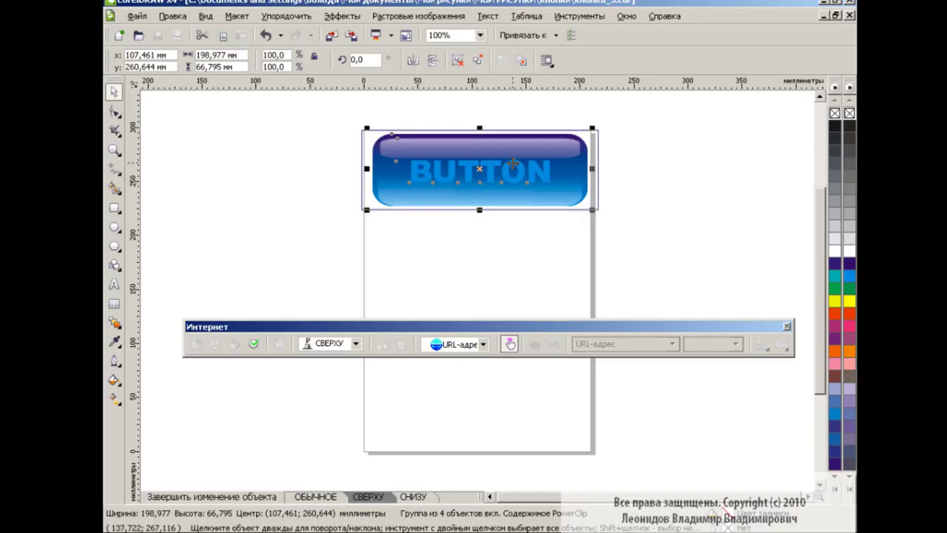
pyautogui.moveTo(591, 126); pyautogui.dragTo(586, 129)
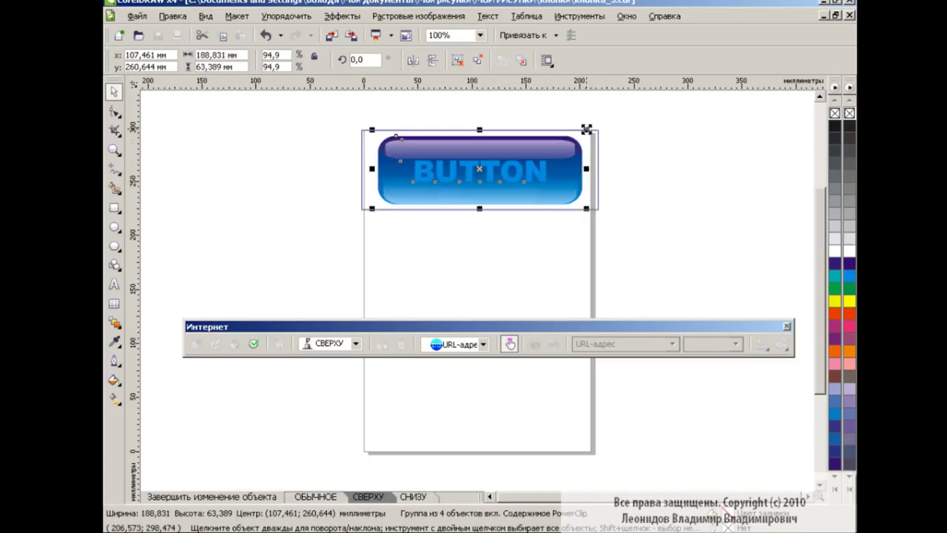
# Scale the СНИЗУ pressed state down to 68.4% and finish editing the rollover
pyautogui.click(355, 345)
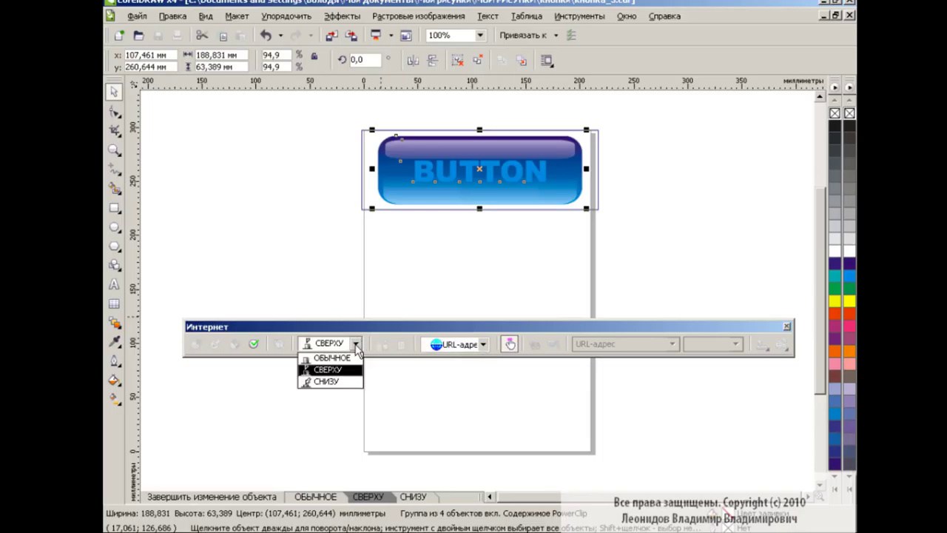
pyautogui.click(347, 383)
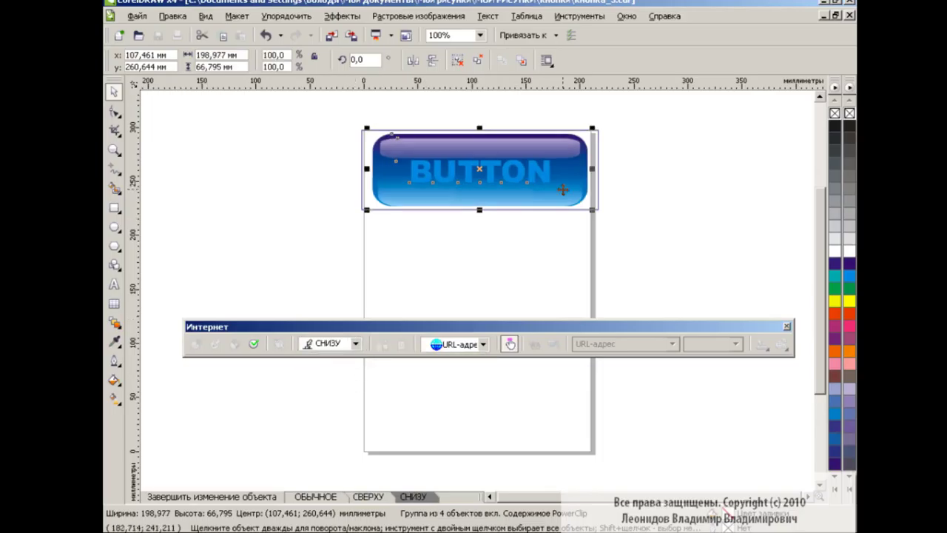
pyautogui.moveTo(591, 128); pyautogui.dragTo(566, 145)
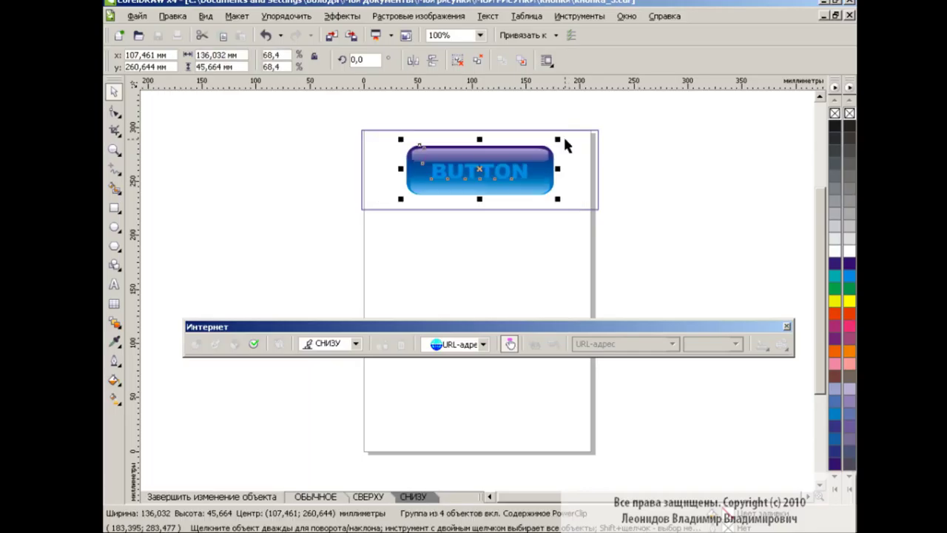
pyautogui.click(254, 346)
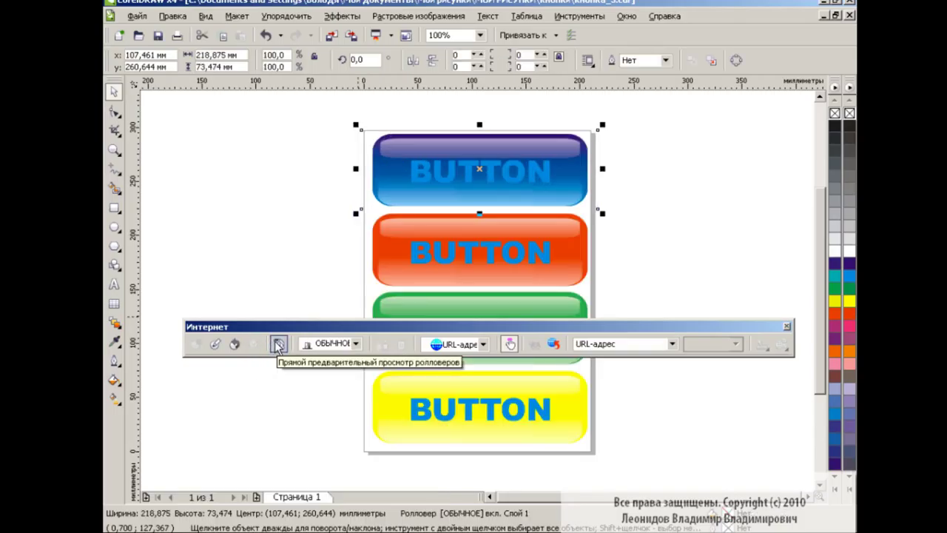
pyautogui.click(279, 345)
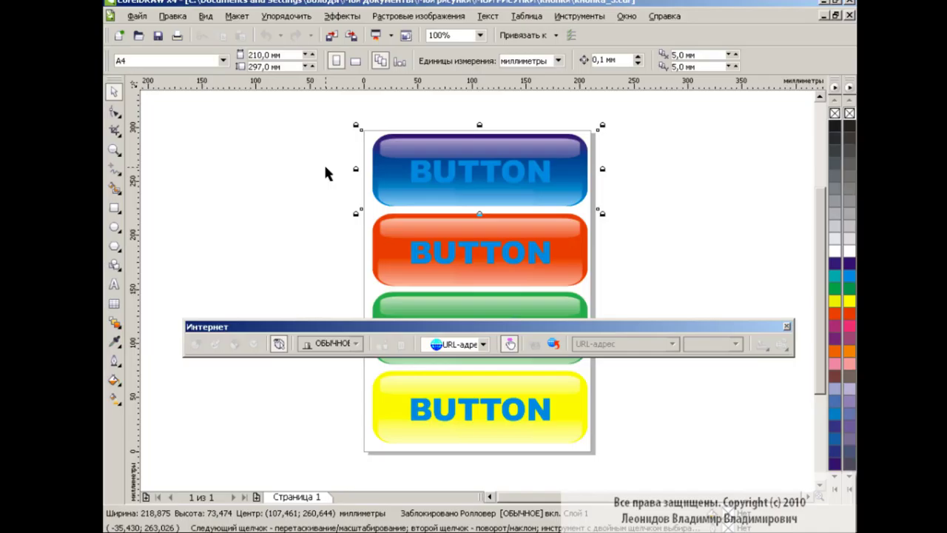
pyautogui.click(474, 170)
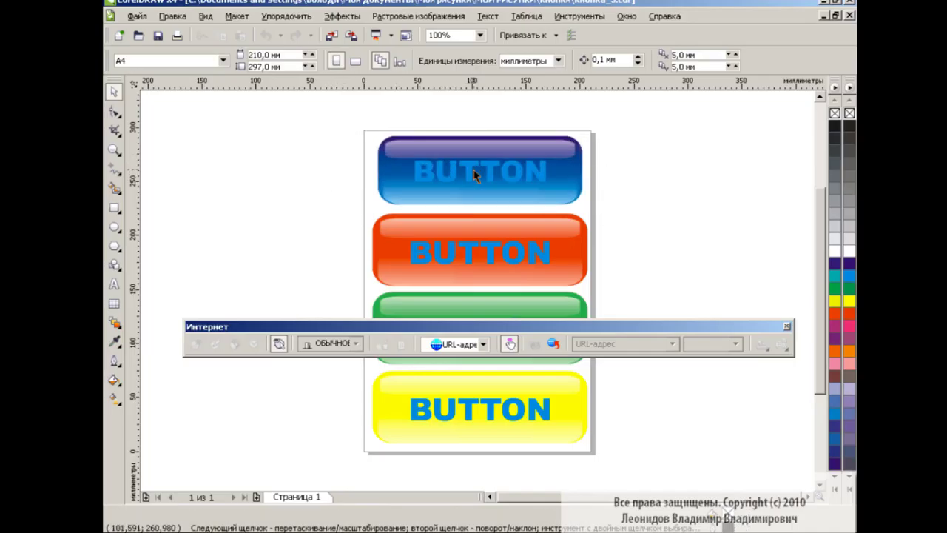
pyautogui.click(279, 345)
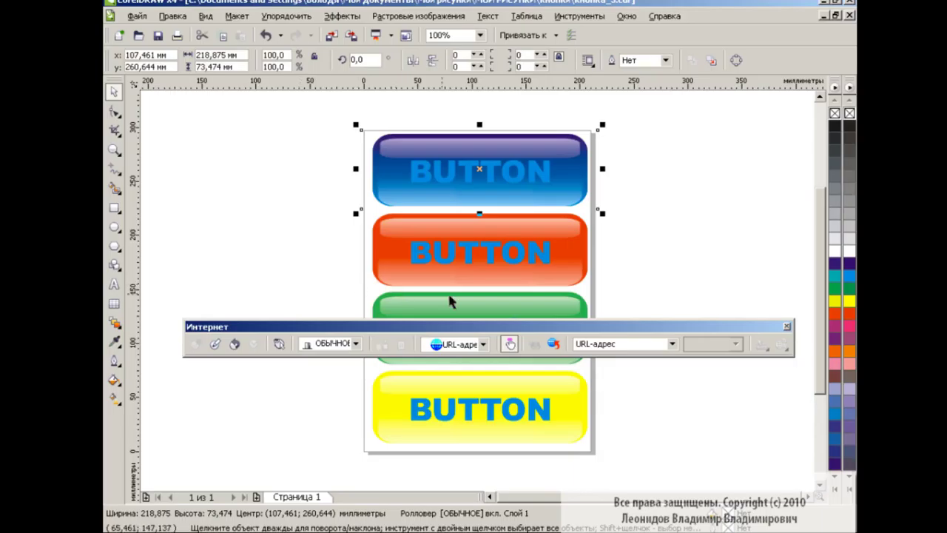
# Set the ролловер folder as the HTML destination and review the unsafe-colour and off-page warnings
pyautogui.click(555, 345)
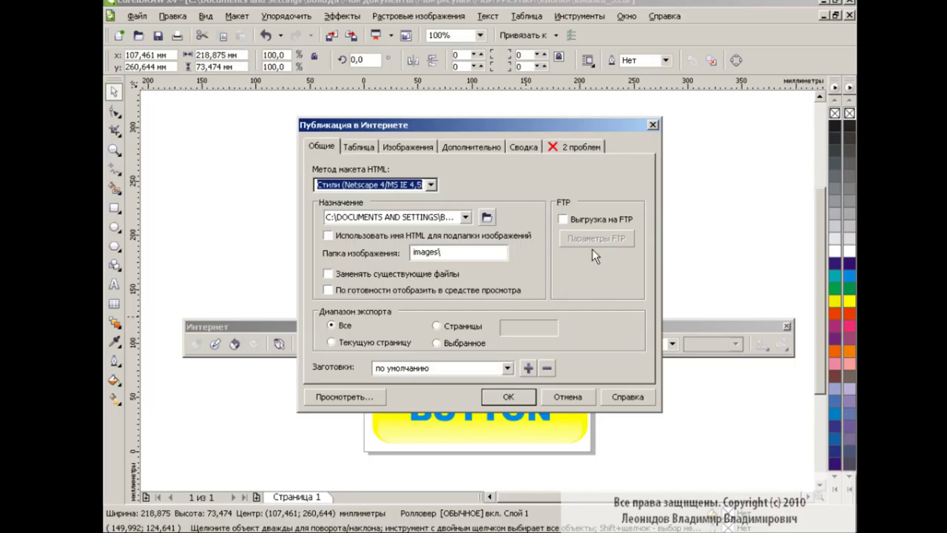
pyautogui.click(491, 216)
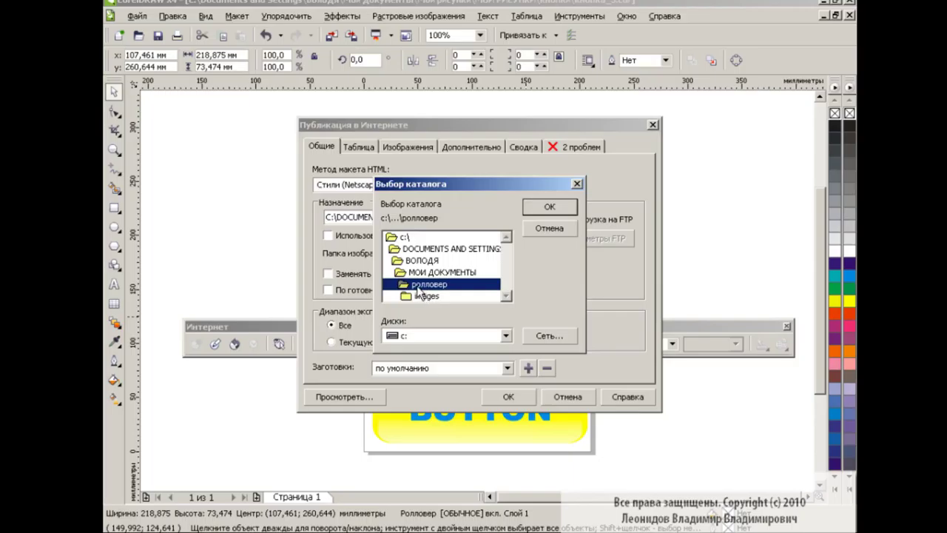
pyautogui.click(554, 207)
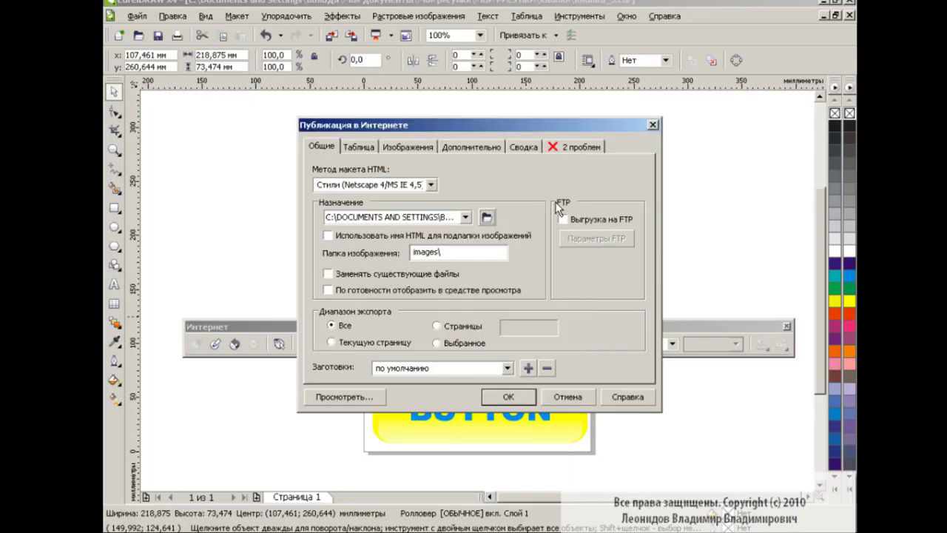
pyautogui.click(576, 147)
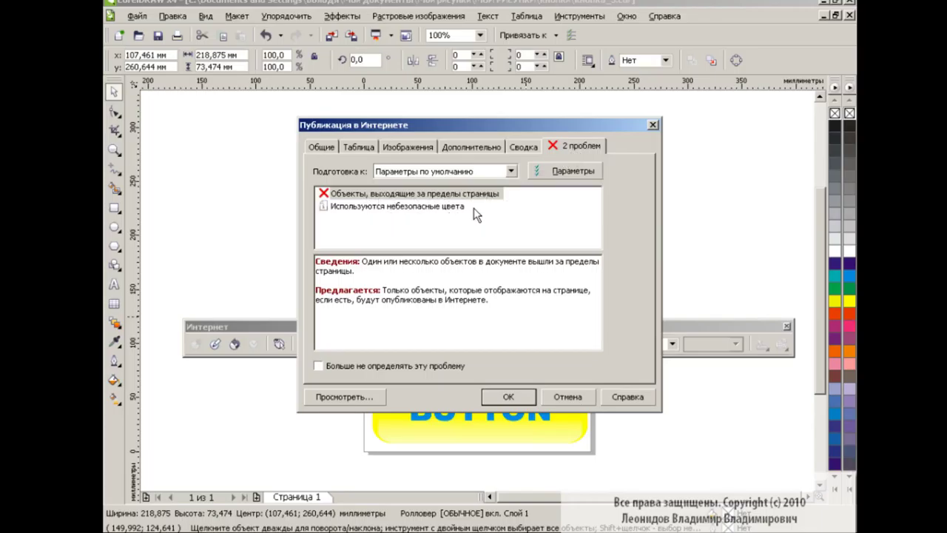
pyautogui.click(340, 209)
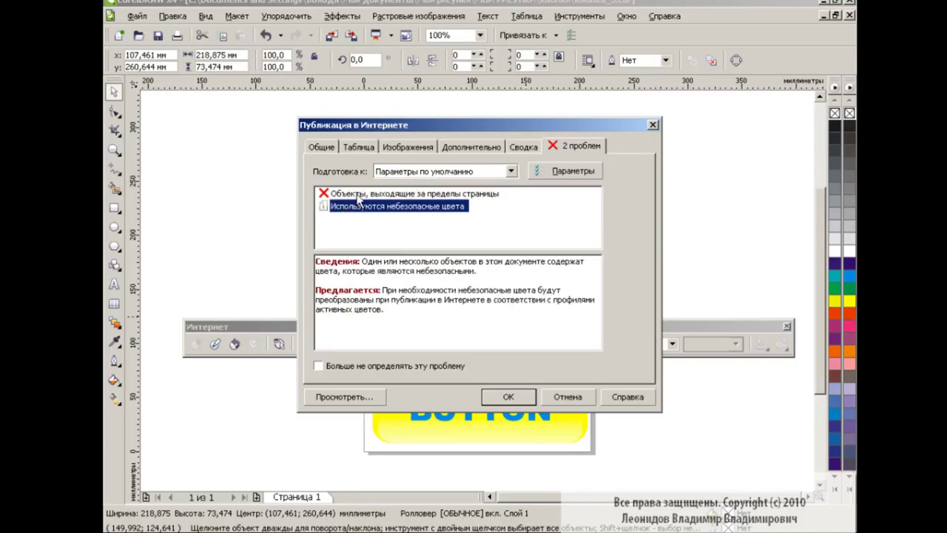
pyautogui.click(358, 194)
pyautogui.click(581, 398)
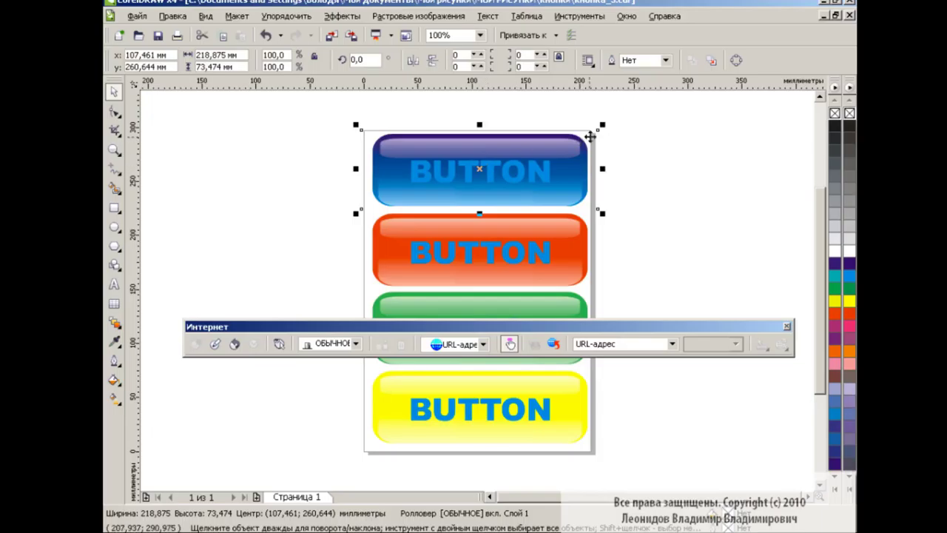
# Shrink the blue button to 84.8%, centre it on the page, and recheck publishing problems
pyautogui.moveTo(602, 125); pyautogui.dragTo(566, 136)
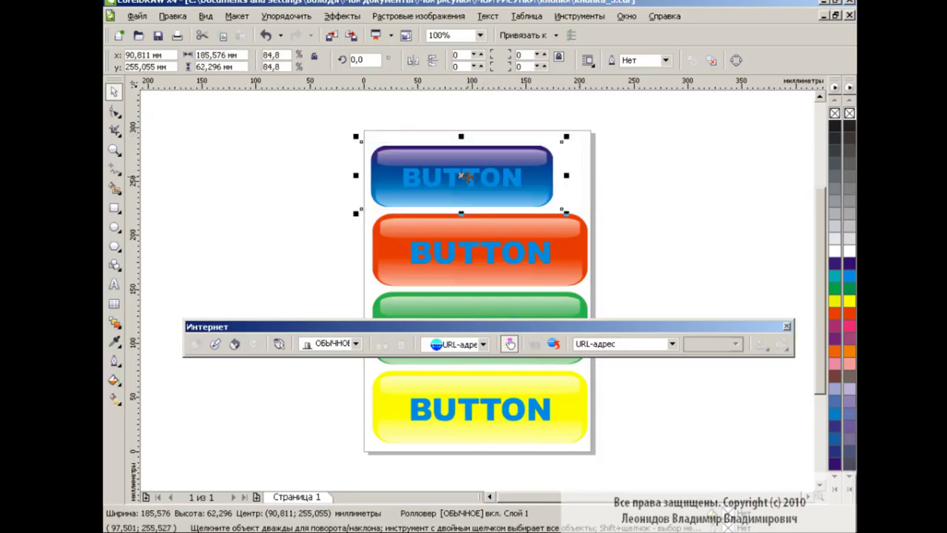
pyautogui.moveTo(461, 176); pyautogui.dragTo(478, 176)
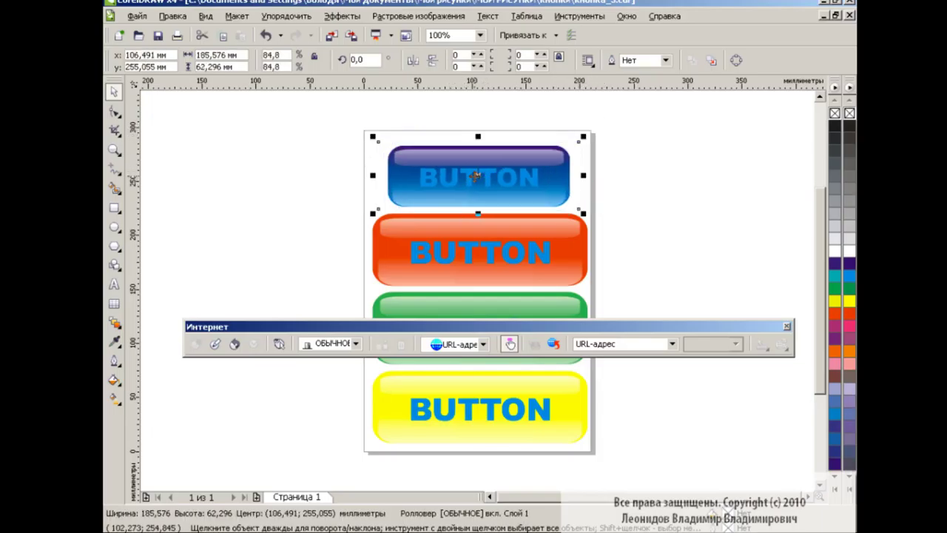
pyautogui.click(555, 346)
pyautogui.click(555, 345)
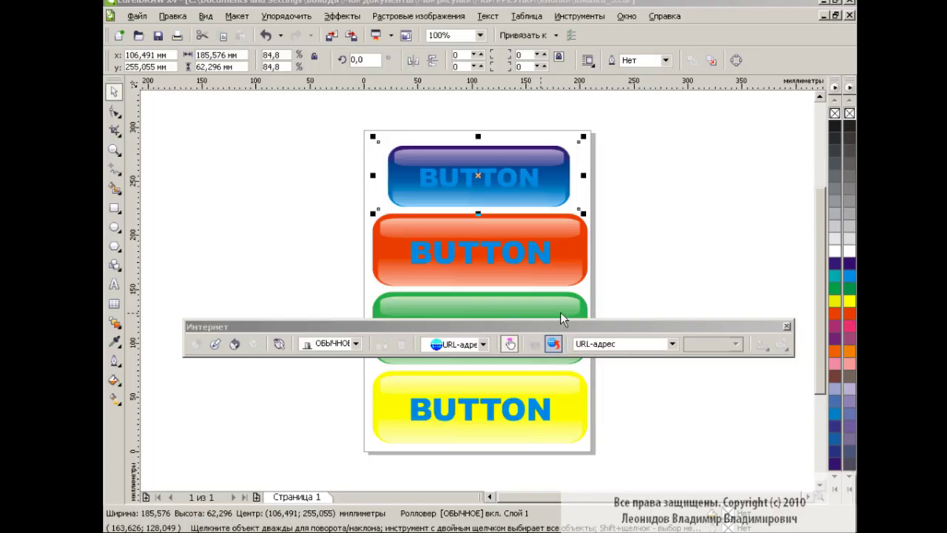
pyautogui.click(570, 147)
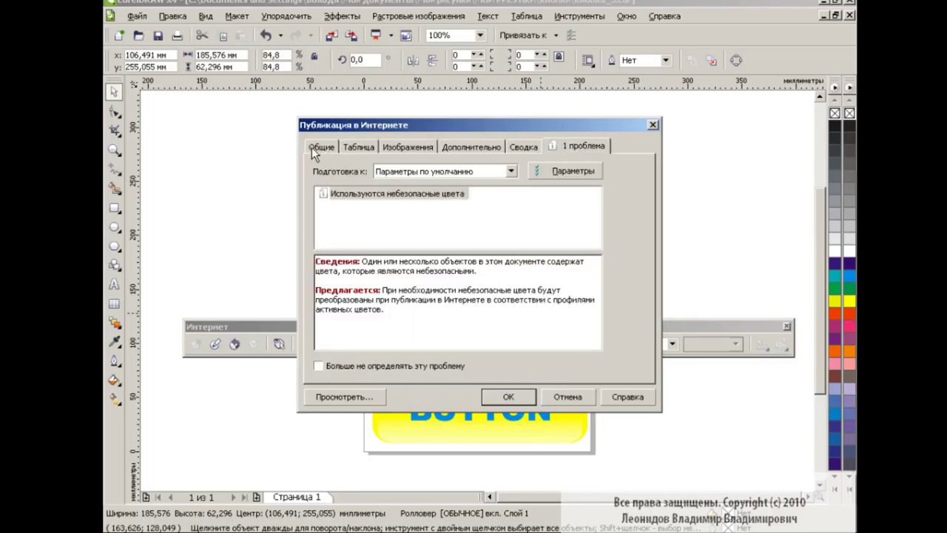
# Publish the HTML page and open the resulting кнопка_3.htm in Firefox
pyautogui.click(317, 147)
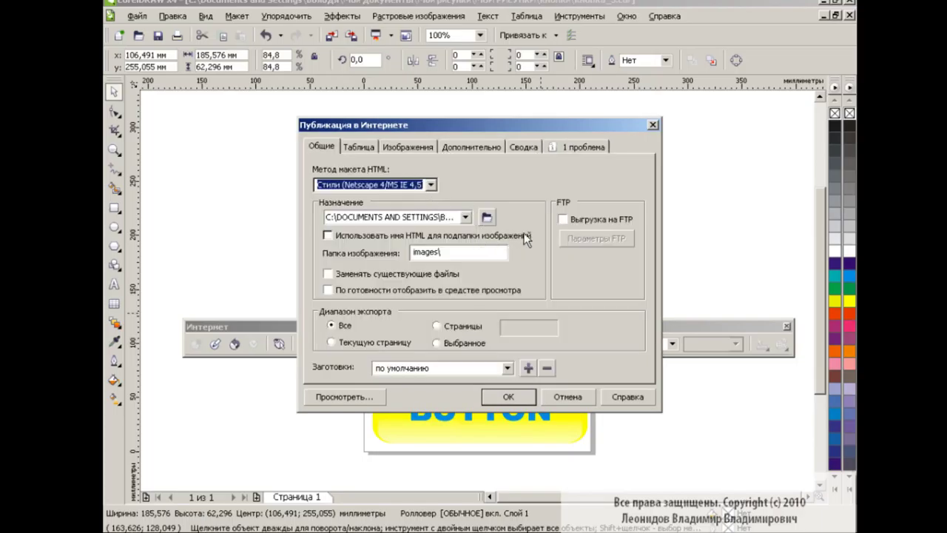
pyautogui.click(509, 398)
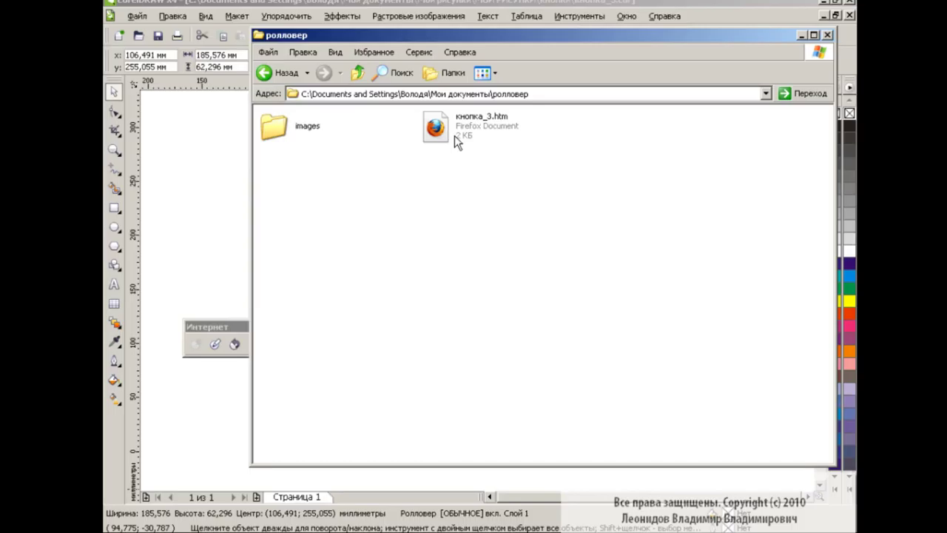
pyautogui.click(458, 139)
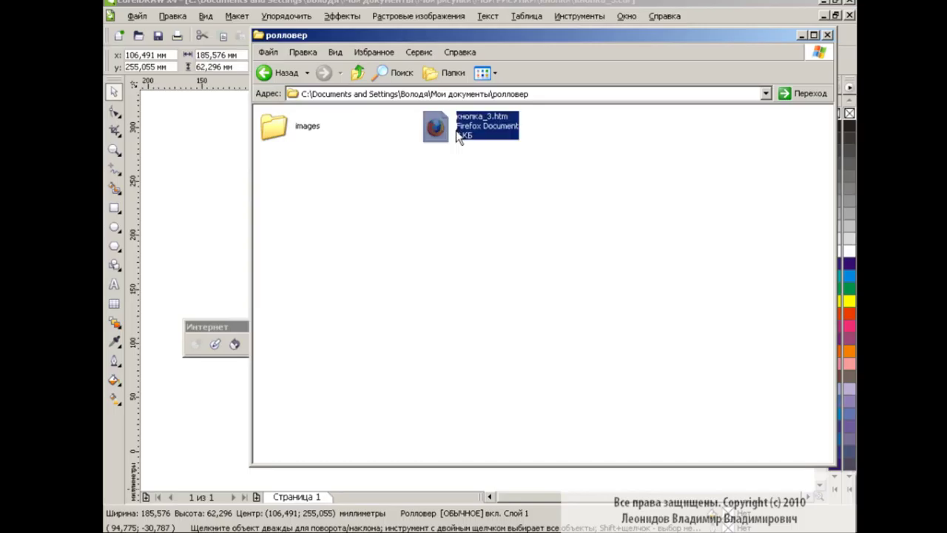
pyautogui.doubleClick(456, 133)
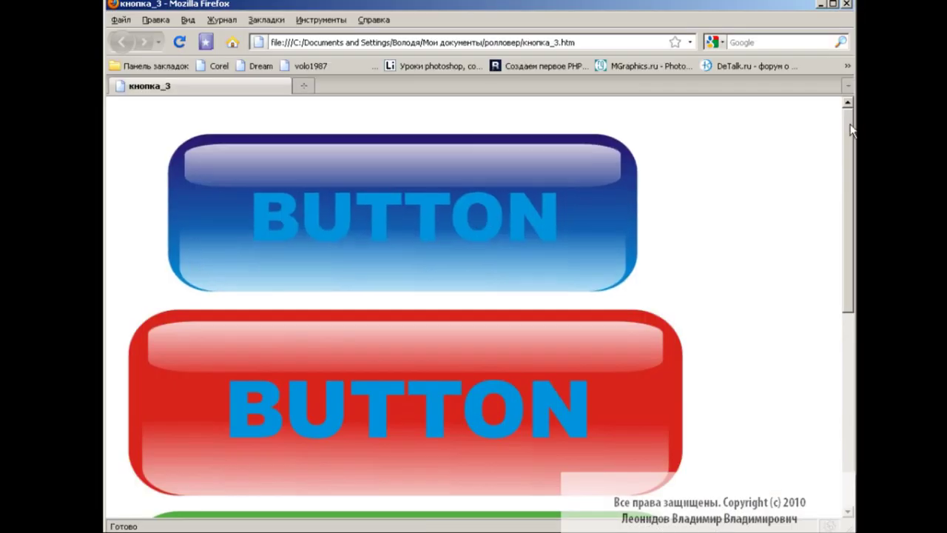
# Hover over and click the blue BUTTON in Firefox to test its hover and pressed images
pyautogui.scroll(-10, 851, 130)
pyautogui.scroll(10, 834, 148)
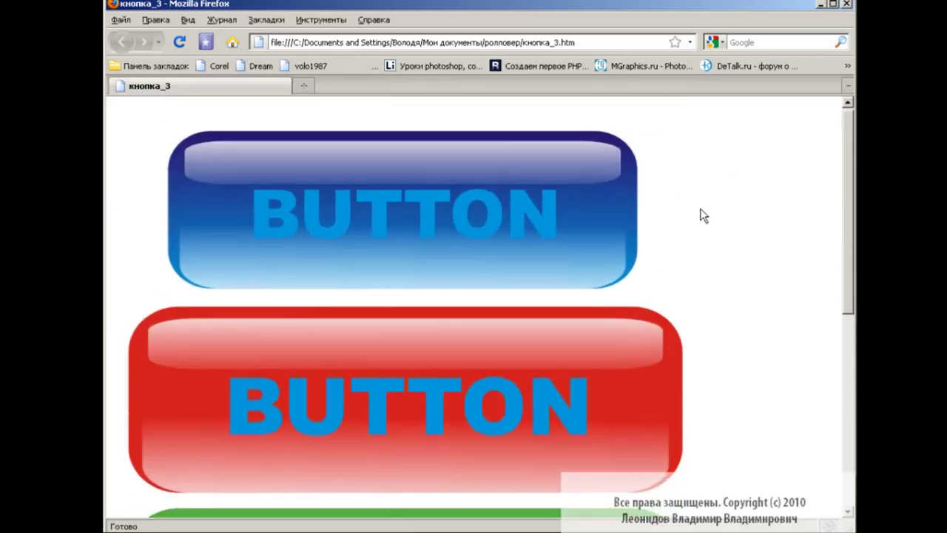
pyautogui.click(476, 209)
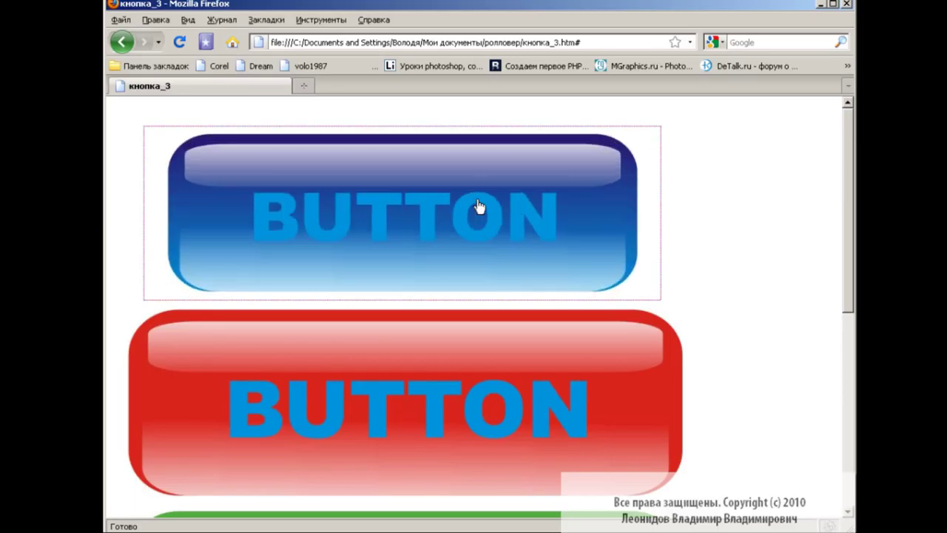
pyautogui.click(477, 209)
pyautogui.click(477, 209)
# Close Firefox and the ролловер folder window to return to the drawing
pyautogui.click(846, 4)
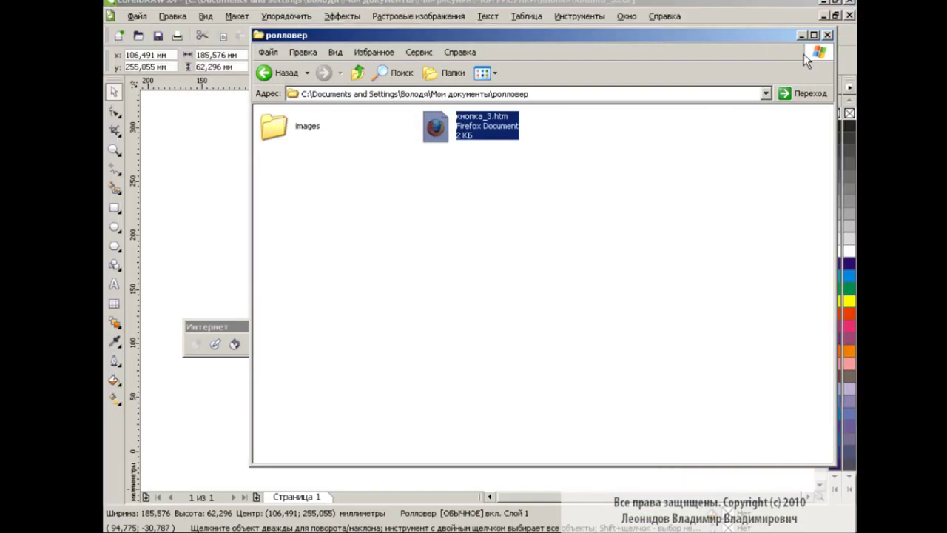
pyautogui.click(802, 35)
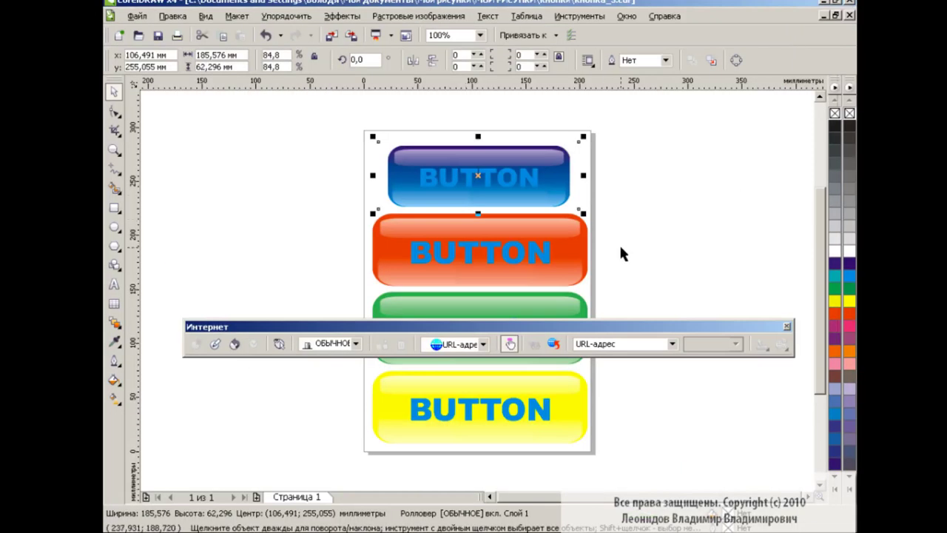